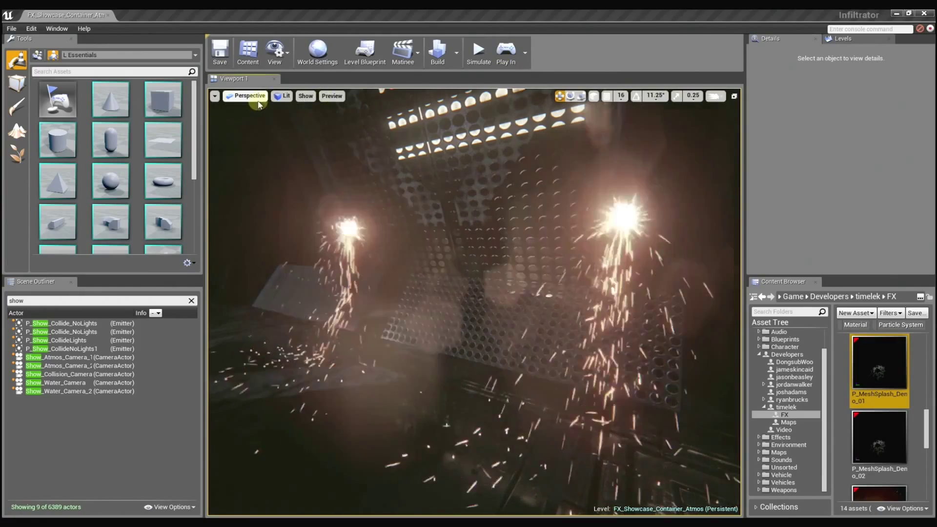
- Switch the viewport to the Buffer Visualization > Opacity view and orbit around the panels
{"action": "left_click", "coordinate": [285, 95]}
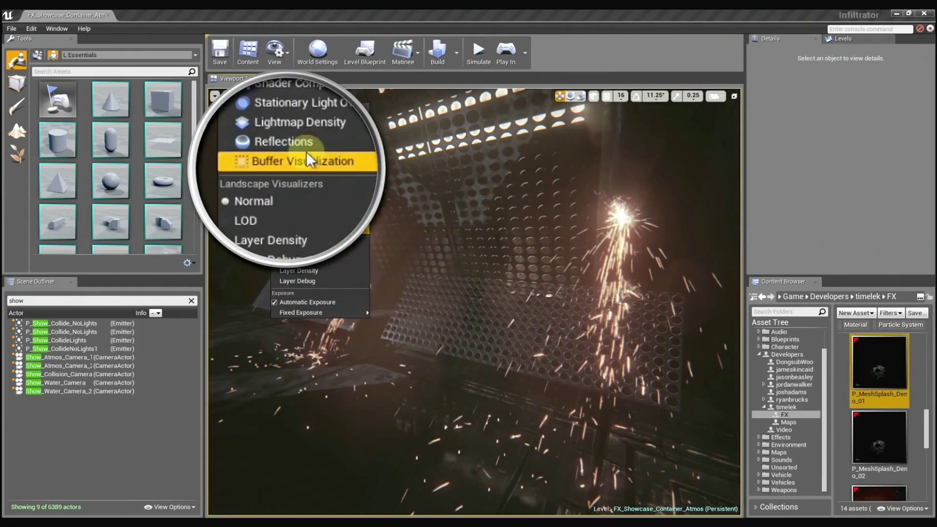
{"action": "mouse_move", "coordinate": [323, 227]}
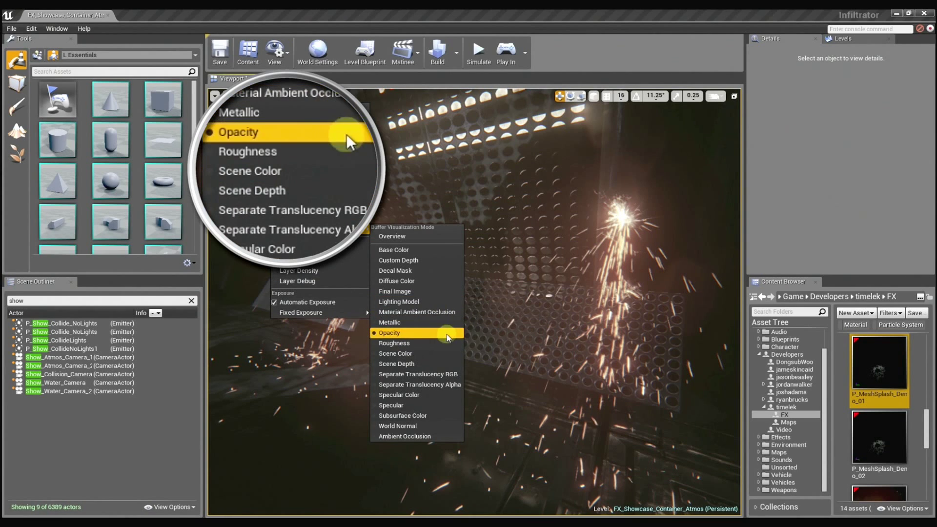
{"action": "left_click", "coordinate": [435, 367]}
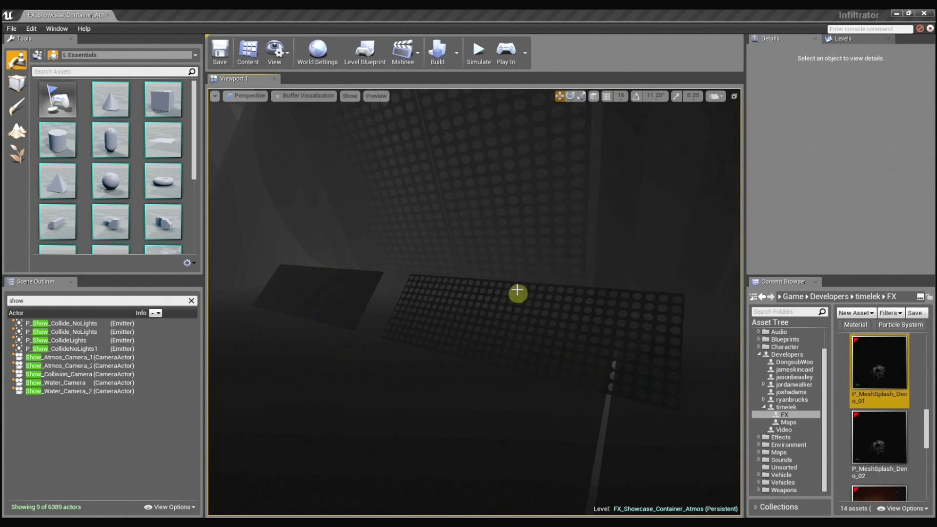
{"action": "mouse_move", "coordinate": [531, 279]}
{"action": "left_mouse_down"}
{"action": "mouse_move", "coordinate": [496, 251]}
{"action": "mouse_move", "coordinate": [513, 250]}
{"action": "left_mouse_up"}
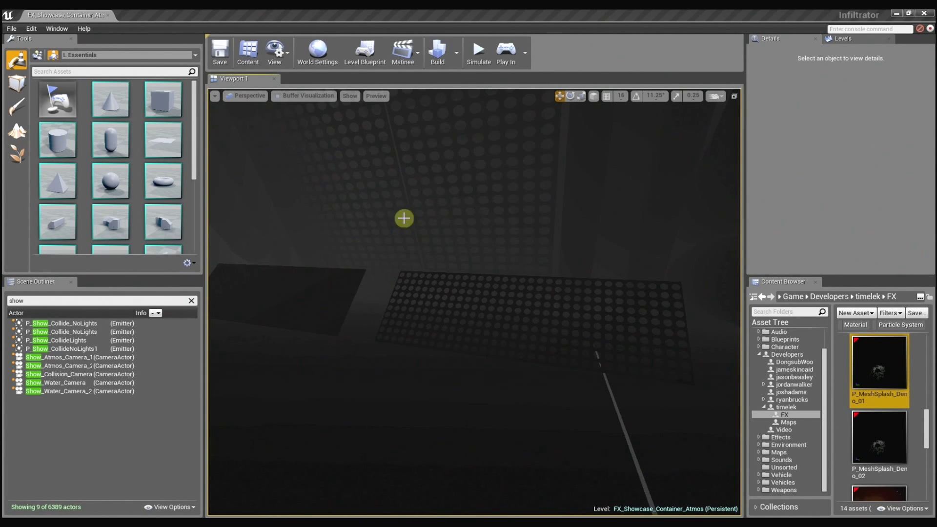
{"action": "left_click", "coordinate": [298, 99]}
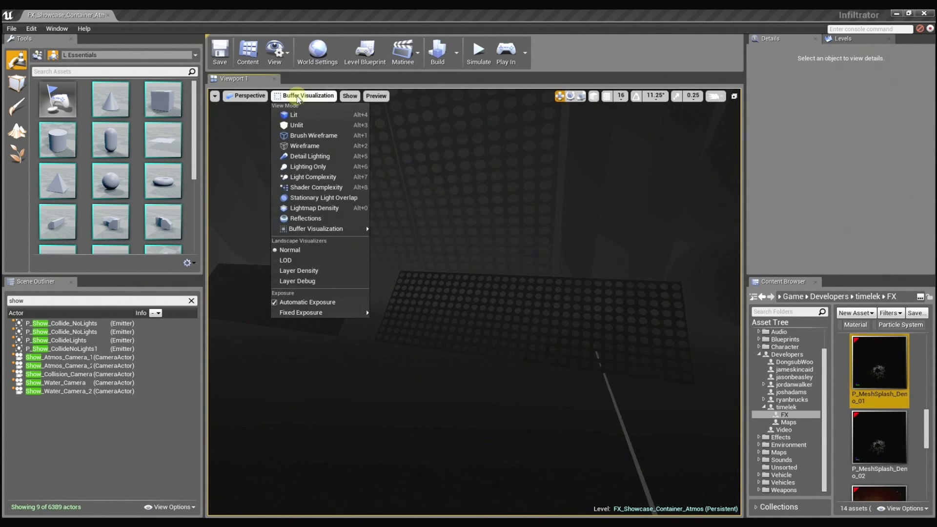
- Return the viewport to Lit view (Alt+4), briefly previewing Lighting Only (Alt+6)
{"action": "left_click", "coordinate": [298, 98]}
{"action": "key", "text": "alt+4"}
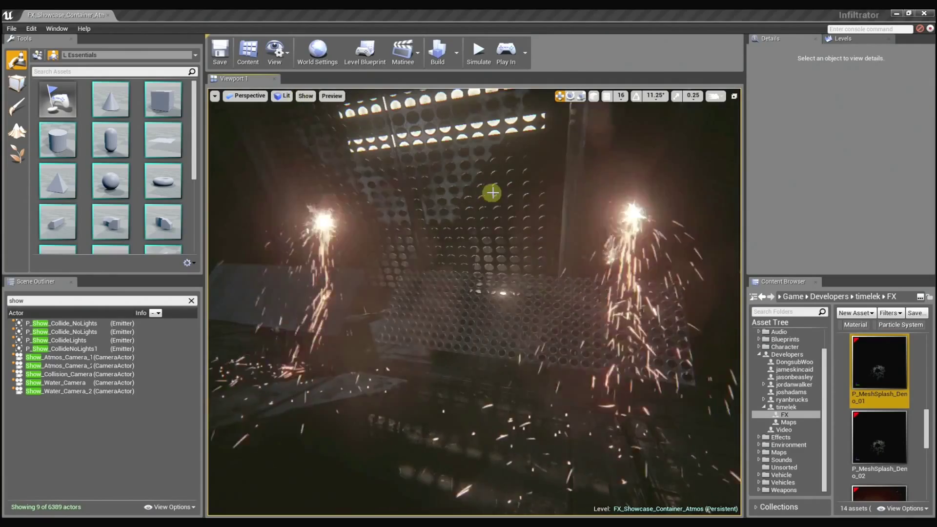
{"action": "right_click_drag", "start_coordinate": [483, 191], "coordinate": [513, 194]}
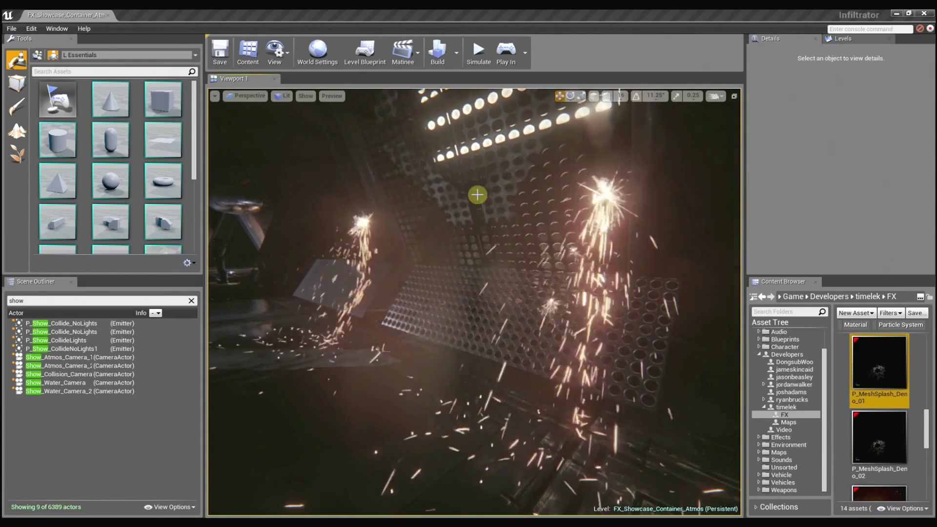
{"action": "right_click_drag", "start_coordinate": [513, 195], "coordinate": [474, 194]}
{"action": "key", "text": "alt+6"}
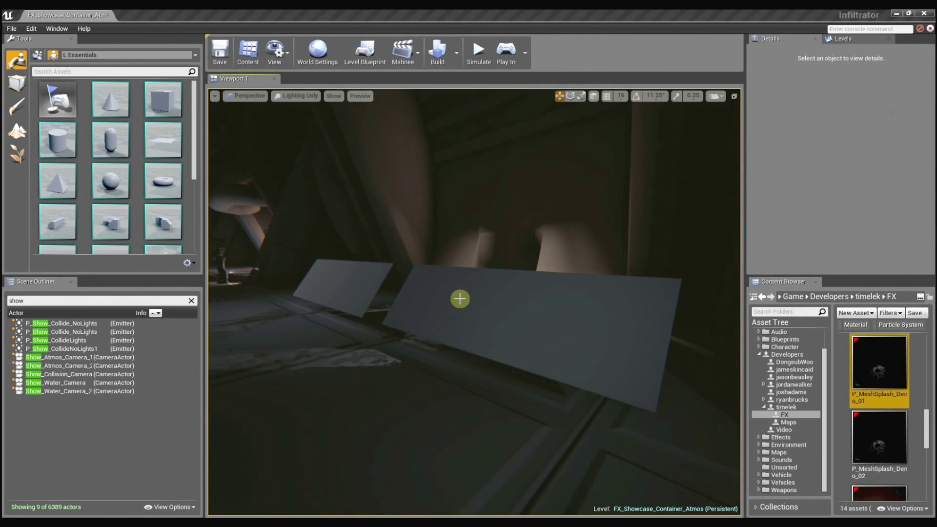
{"action": "key", "text": "alt+4"}
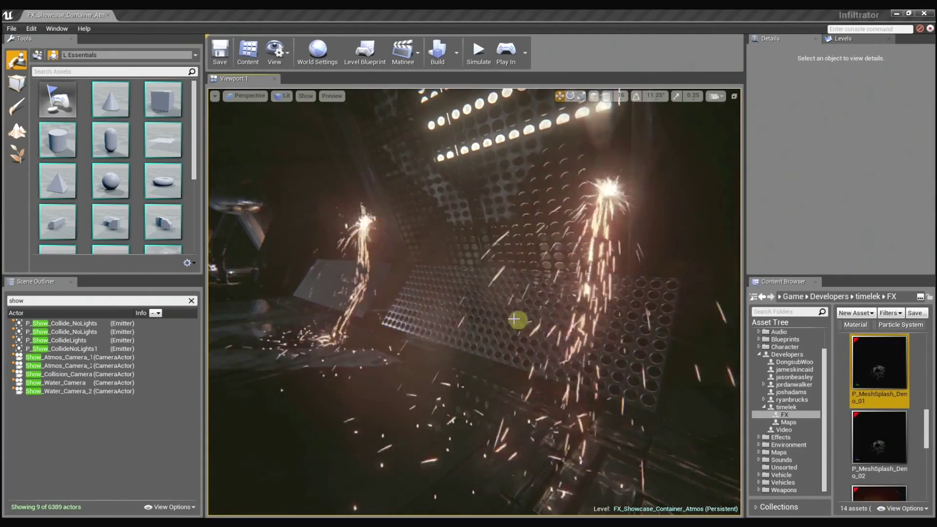
- Orbit the camera along the perforated wall to face both spark fountains
{"action": "right_click_drag", "start_coordinate": [512, 318], "coordinate": [506, 316]}
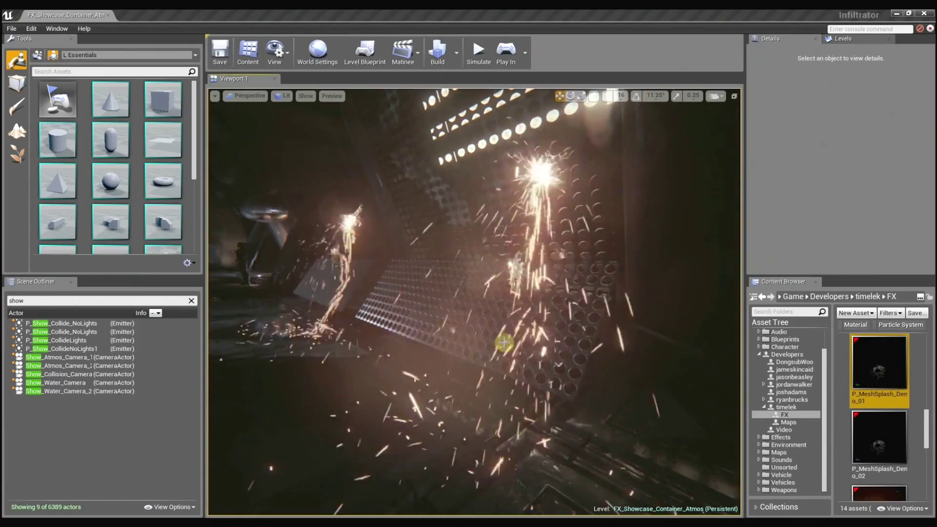
{"action": "right_click_drag", "start_coordinate": [504, 341], "coordinate": [518, 315]}
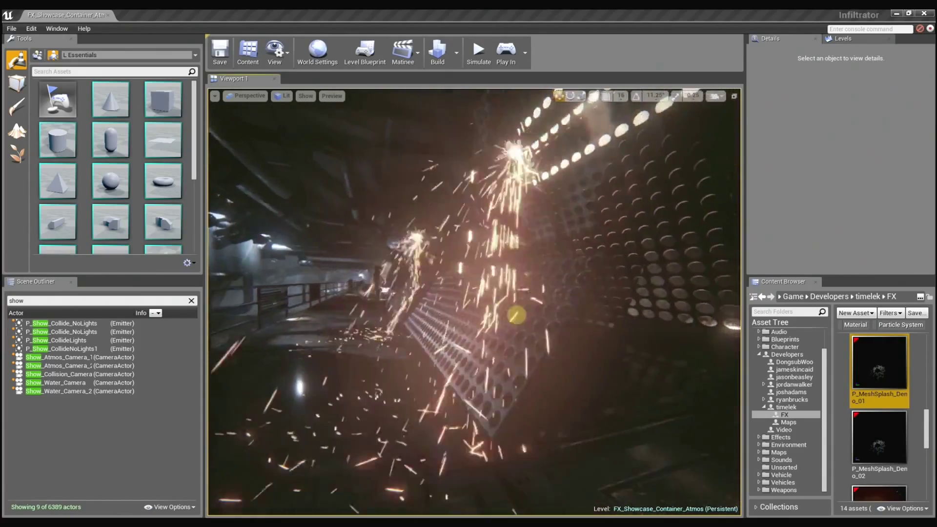
{"action": "mouse_move", "coordinate": [517, 315]}
{"action": "right_mouse_down"}
{"action": "mouse_move", "coordinate": [491, 304]}
{"action": "mouse_move", "coordinate": [505, 303]}
{"action": "right_mouse_up"}
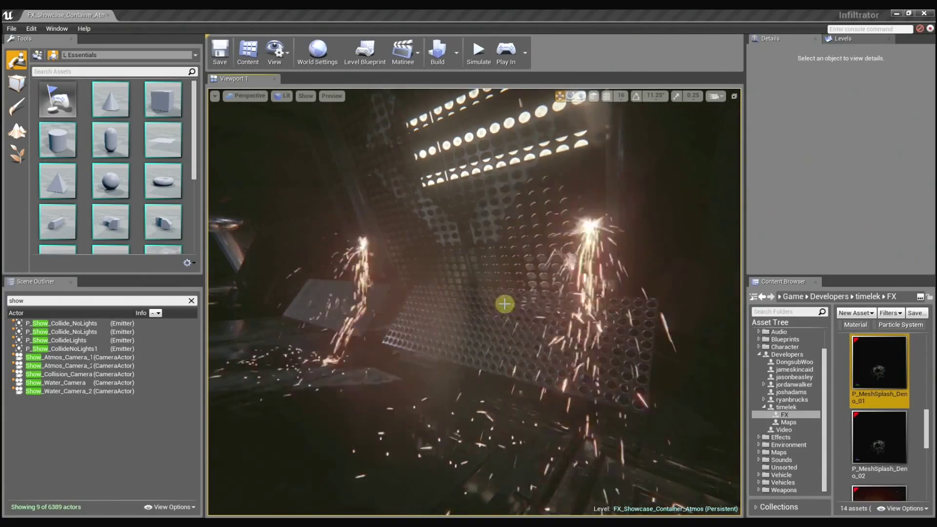
{"action": "right_click_drag", "start_coordinate": [505, 304], "coordinate": [505, 306]}
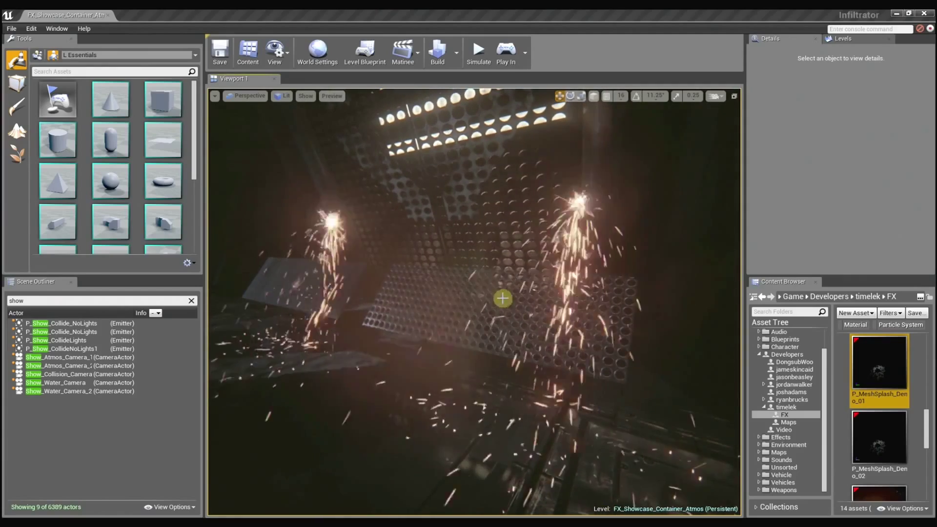
- Dock the Cascade particle editor and solo the Fall emitter
{"action": "left_click_drag", "start_coordinate": [934, 338], "coordinate": [578, 369]}
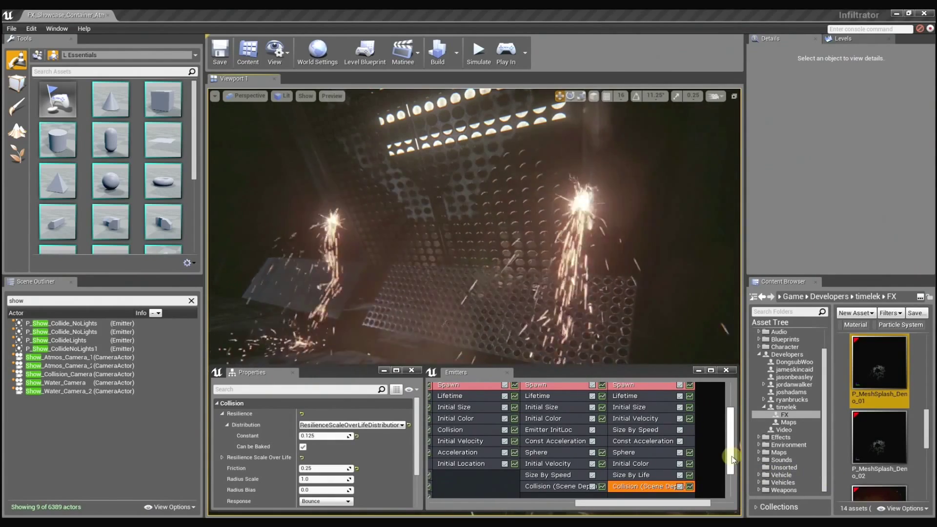
{"action": "left_click_drag", "start_coordinate": [733, 459], "coordinate": [730, 436]}
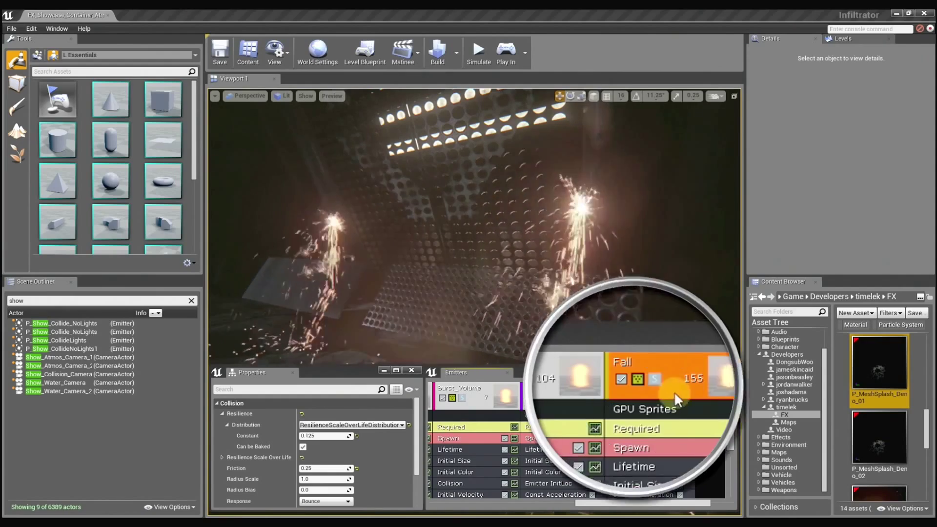
{"action": "left_click", "coordinate": [637, 397]}
{"action": "mouse_move", "coordinate": [565, 304]}
{"action": "right_mouse_down"}
{"action": "mouse_move", "coordinate": [649, 273]}
{"action": "mouse_move", "coordinate": [630, 265]}
{"action": "right_mouse_up"}
- Try Spawn Rate Constant values 2000 and 100, settling on 1000
{"action": "left_click", "coordinate": [653, 439]}
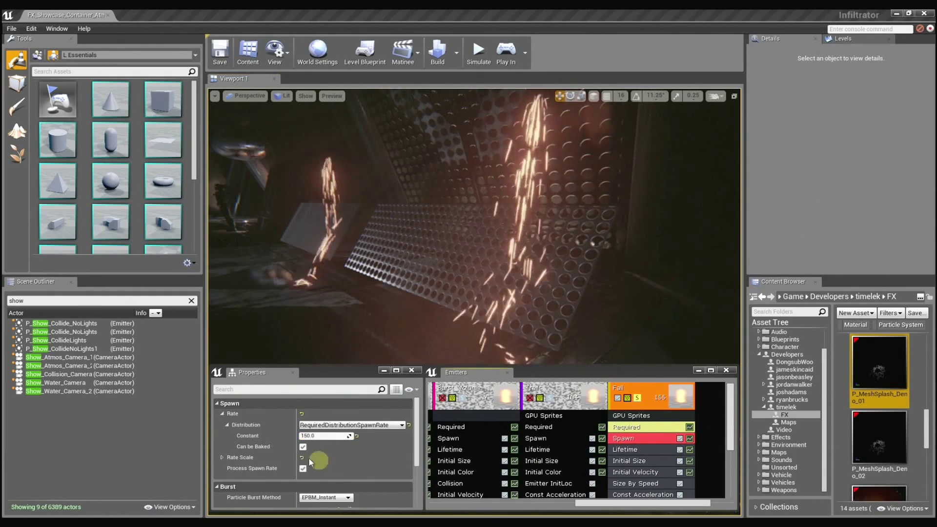
{"action": "double_click", "coordinate": [315, 436]}
{"action": "type", "text": "2000"}
{"action": "key", "text": "Return"}
{"action": "right_click_drag", "start_coordinate": [483, 233], "coordinate": [477, 228]}
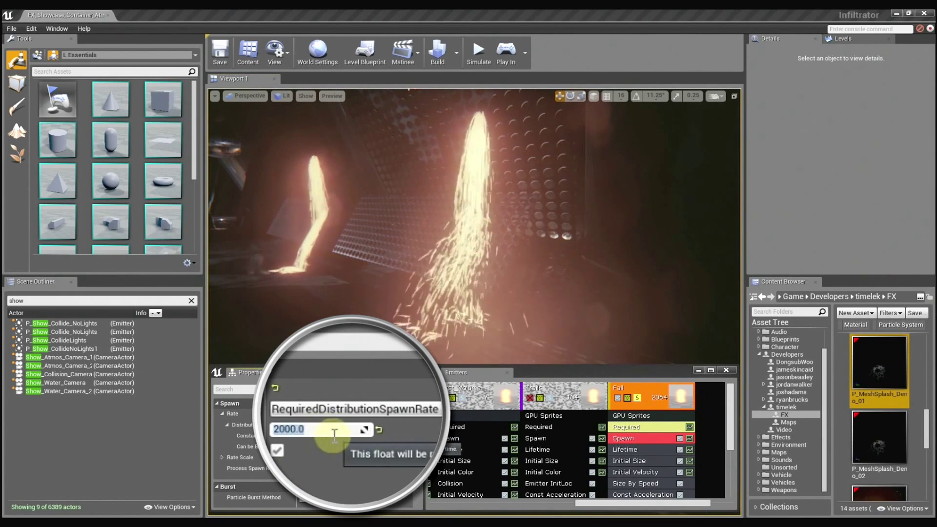
{"action": "key", "text": "Return"}
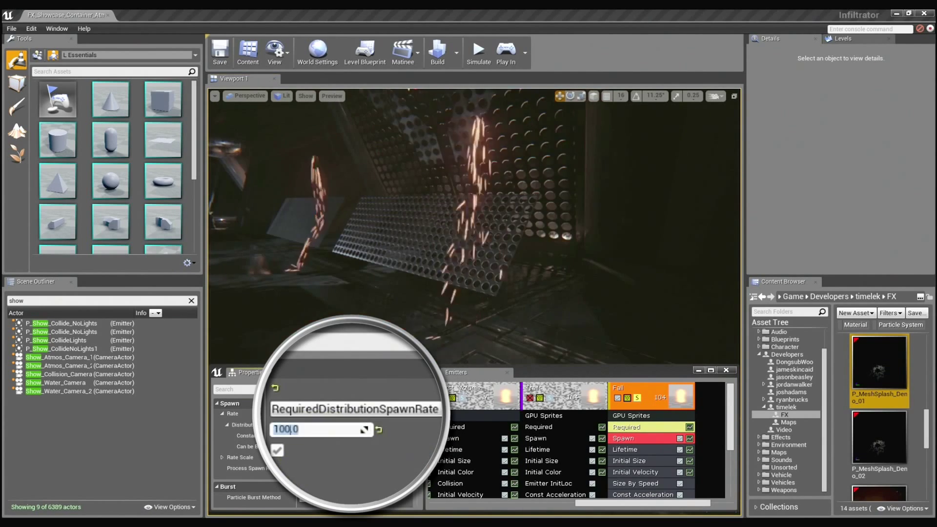
{"action": "key", "text": "Return"}
{"action": "right_click_drag", "start_coordinate": [495, 295], "coordinate": [445, 275]}
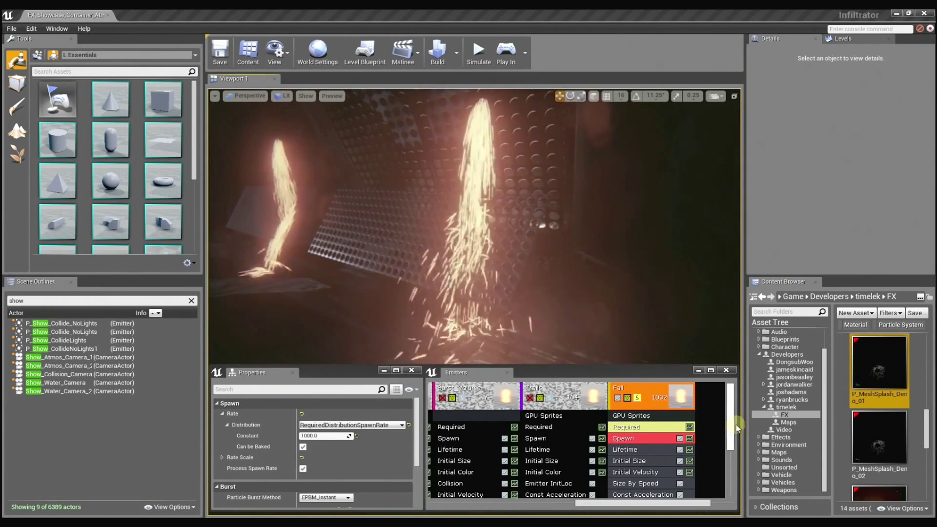
{"action": "left_click_drag", "start_coordinate": [729, 406], "coordinate": [724, 450]}
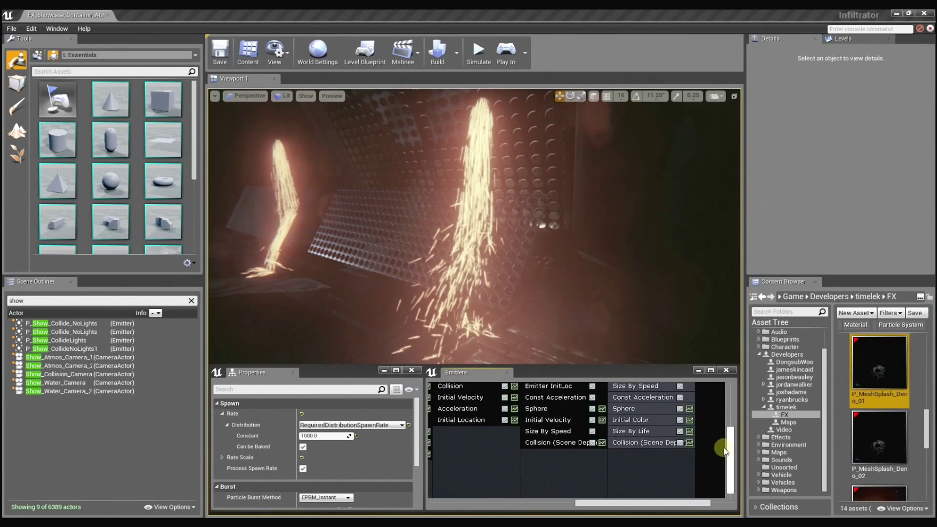
- In the Fall emitter's Collision module, try resilience 1.0, then restore it to 0.125
{"action": "left_click", "coordinate": [639, 443]}
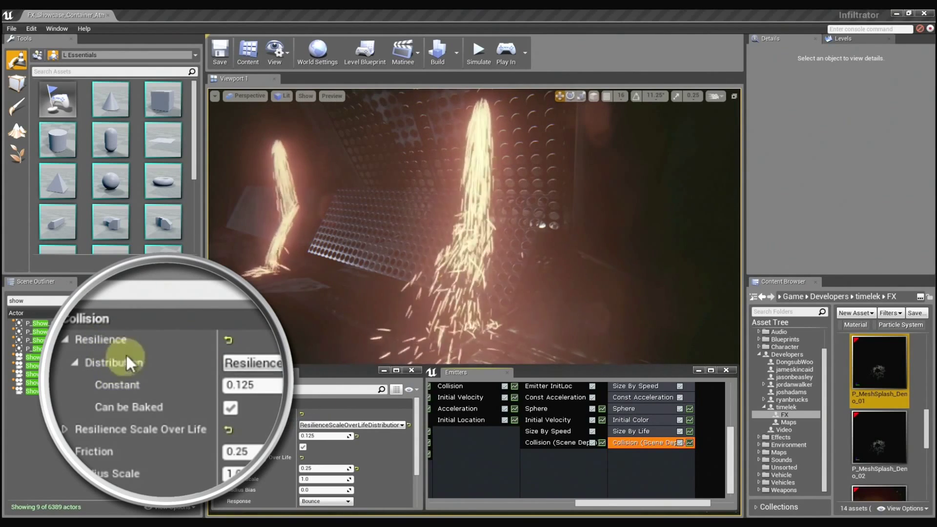
{"action": "left_click", "coordinate": [322, 436]}
{"action": "type", "text": "1.0"}
{"action": "key", "text": "Return"}
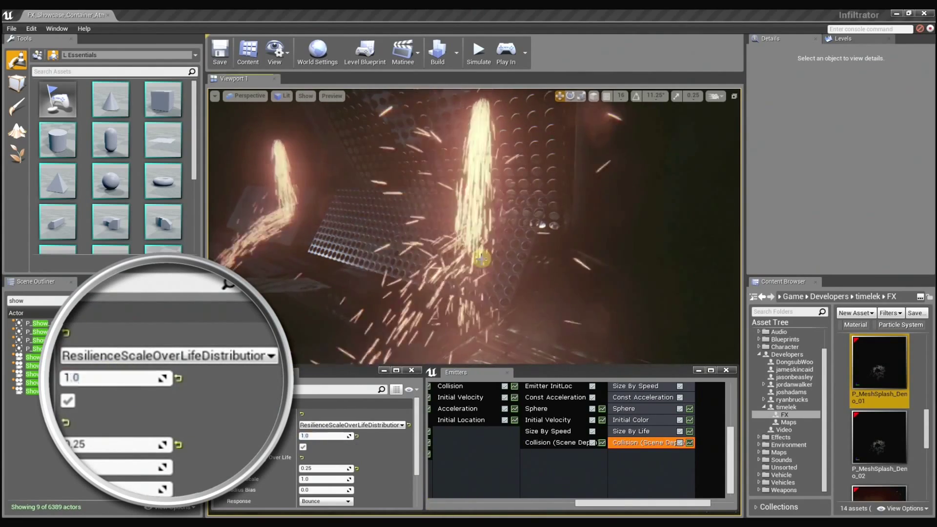
{"action": "right_click_drag", "start_coordinate": [477, 262], "coordinate": [477, 253]}
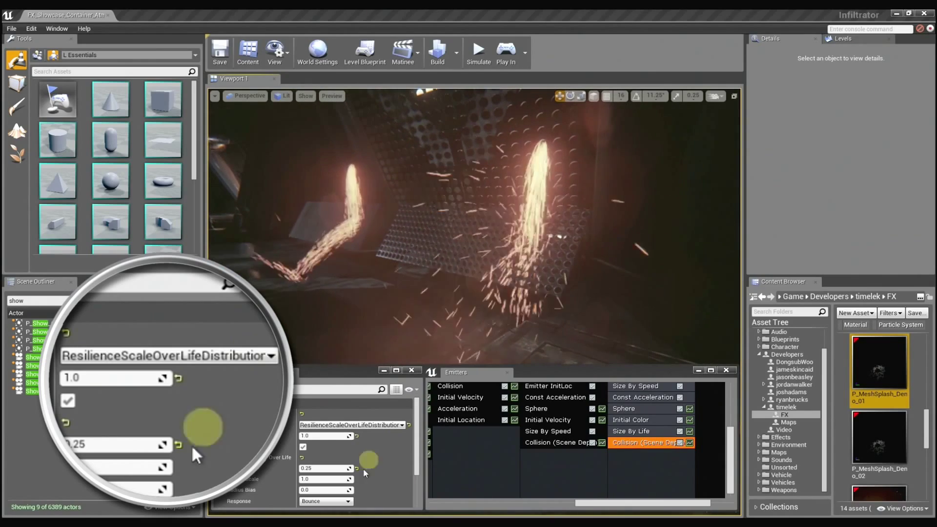
{"action": "left_click", "coordinate": [319, 437]}
{"action": "type", "text": "0.125"}
{"action": "key", "text": "Return"}
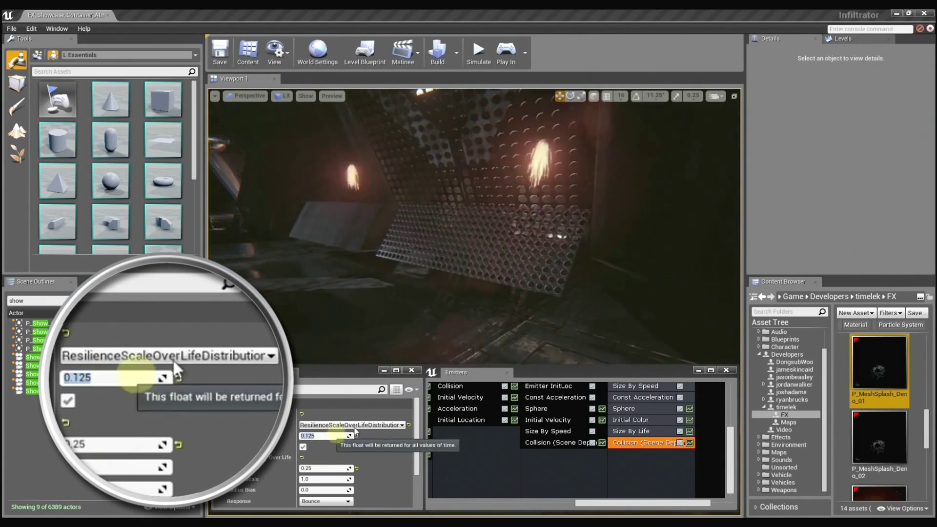
{"action": "right_click_drag", "start_coordinate": [473, 280], "coordinate": [474, 280]}
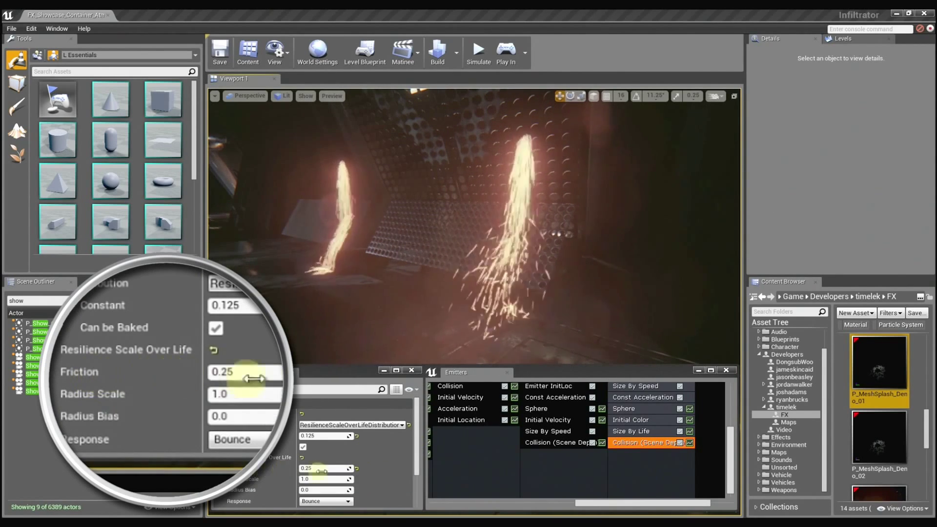
- Set collision friction to 0.25 after trying 1.0 and 0
{"action": "left_click", "coordinate": [326, 468]}
{"action": "type", "text": "1.0"}
{"action": "key", "text": "Return"}
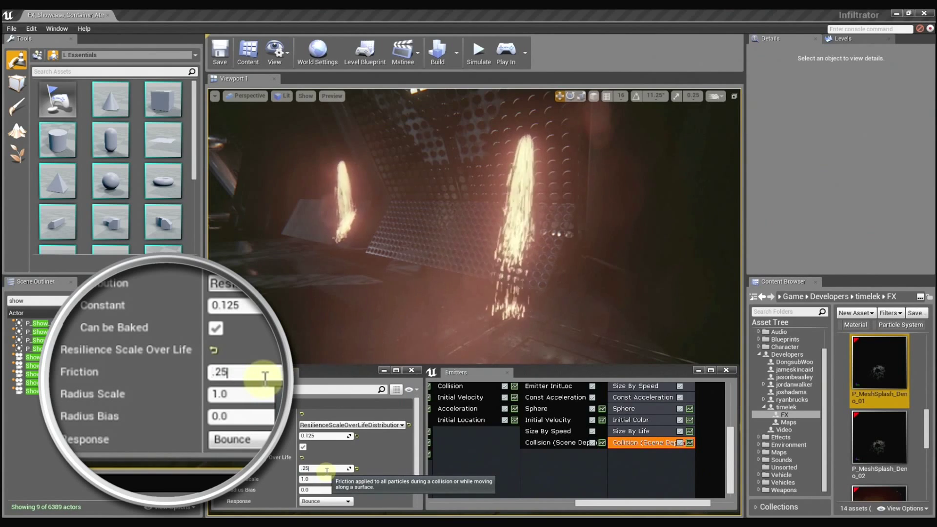
{"action": "key", "text": "Return"}
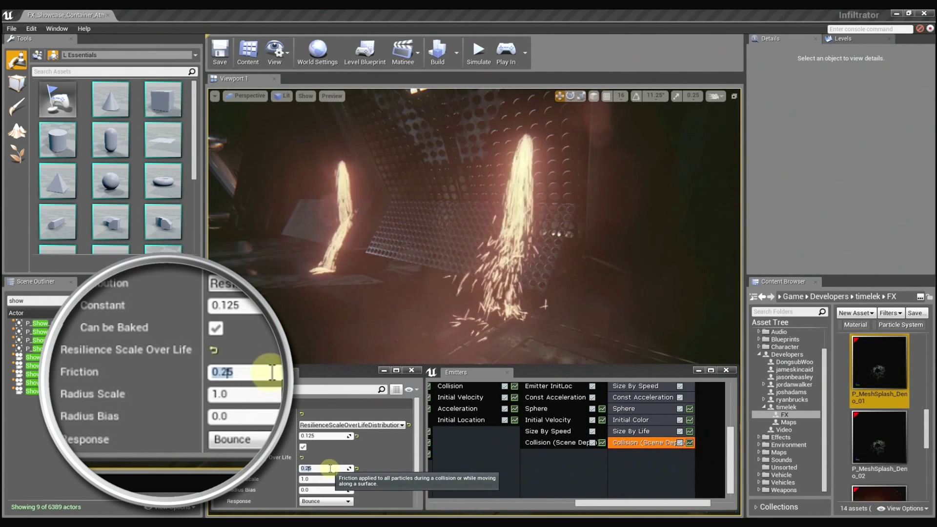
{"action": "type", "text": "0"}
{"action": "key", "text": "Return"}
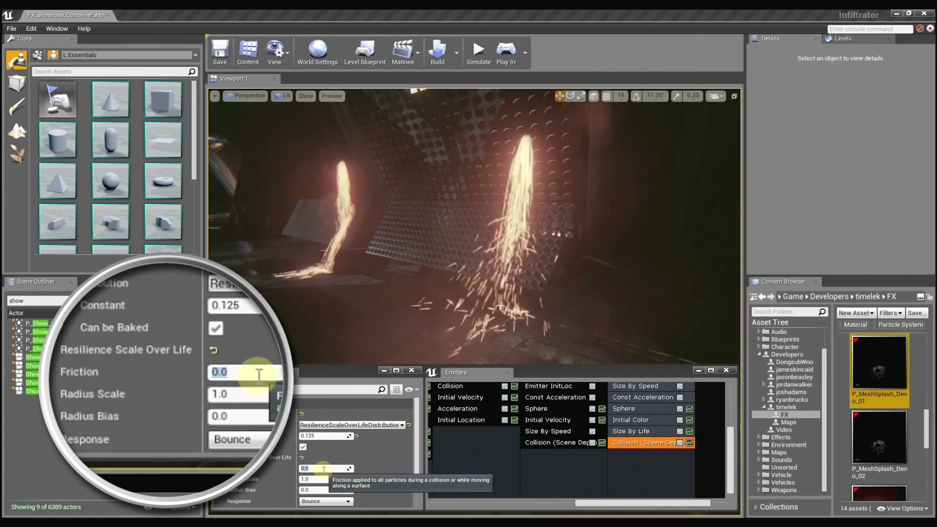
{"action": "type", "text": "5"}
{"action": "key", "text": "Return"}
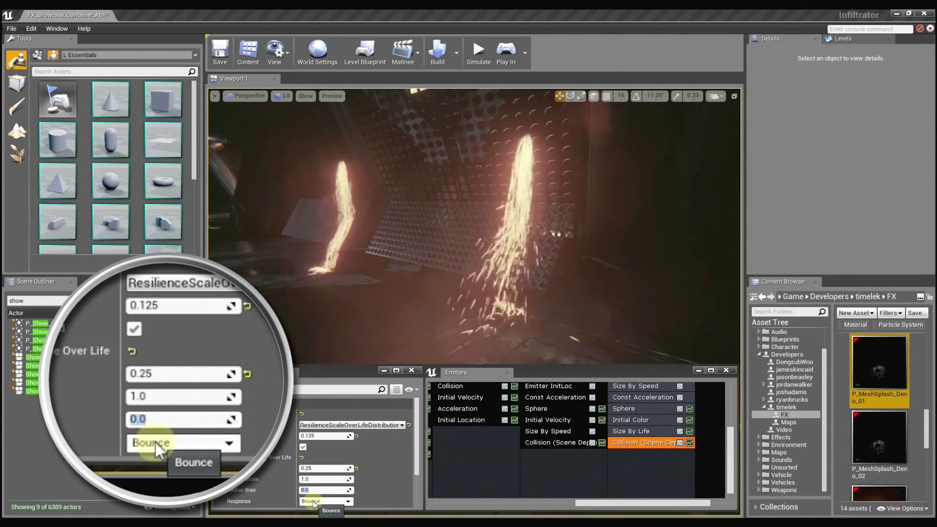
{"action": "type", "text": "1"}
- Try Radius Bias values 1 and 10, then return it to 0
{"action": "key", "text": "Return"}
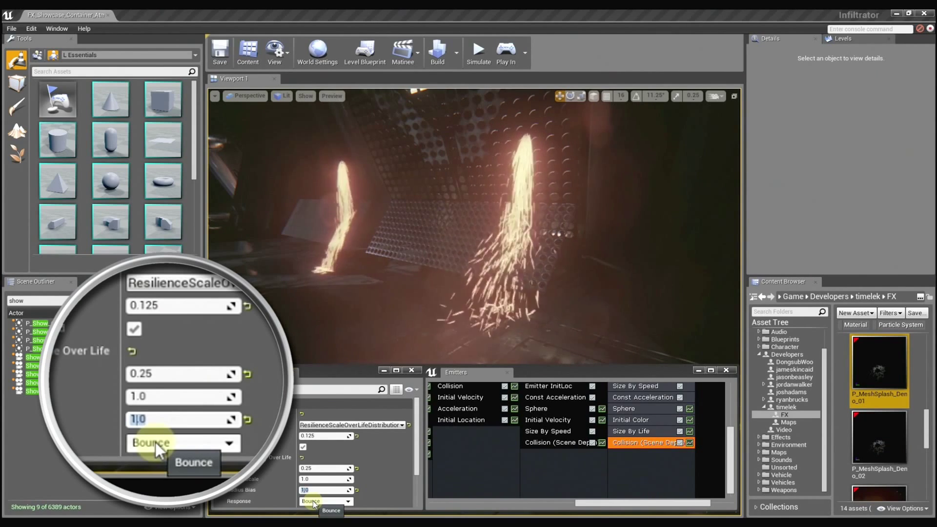
{"action": "type", "text": "10"}
{"action": "key", "text": "Return"}
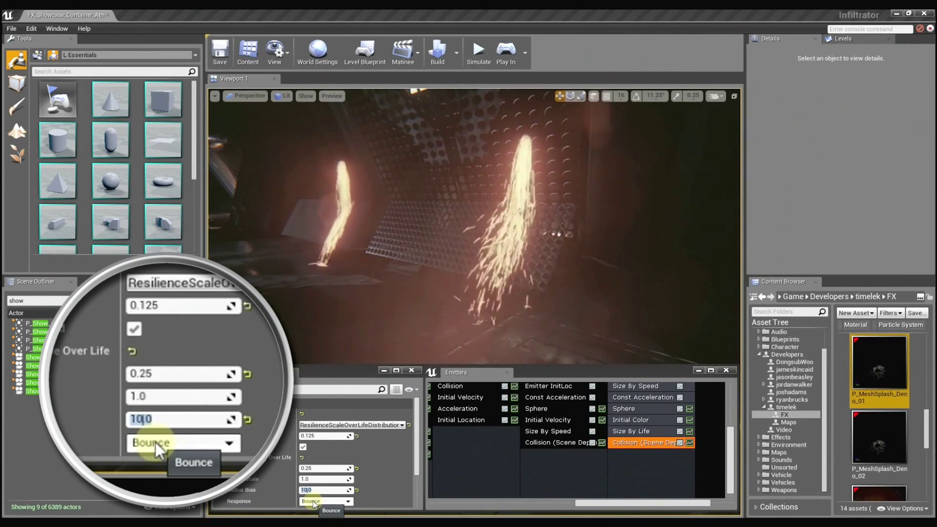
{"action": "type", "text": "0"}
{"action": "key", "text": "Return"}
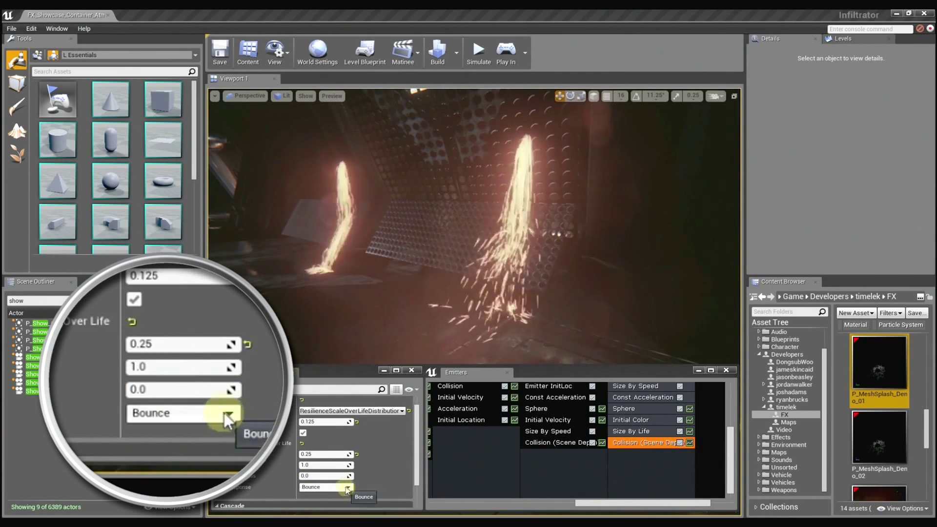
- Set the collision Response to Stop, then change it to Kill
{"action": "left_click", "coordinate": [347, 487]}
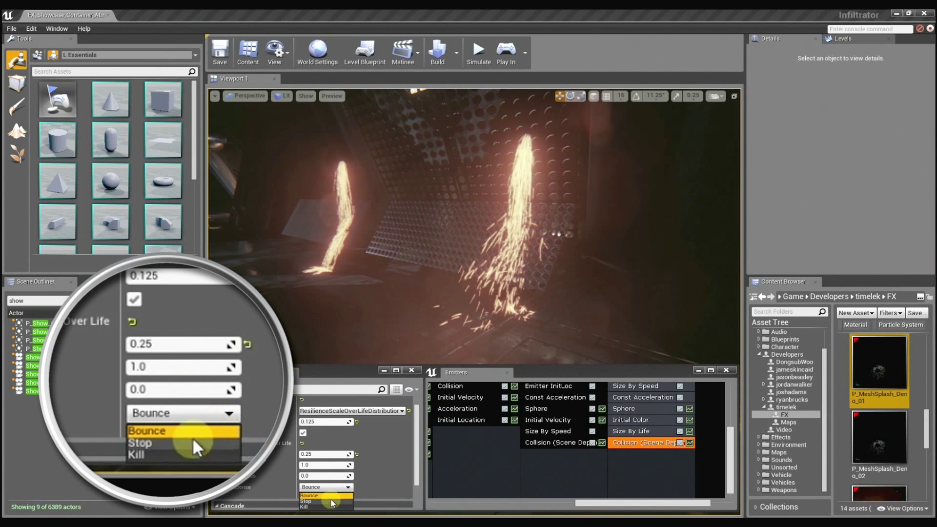
{"action": "left_click", "coordinate": [332, 501]}
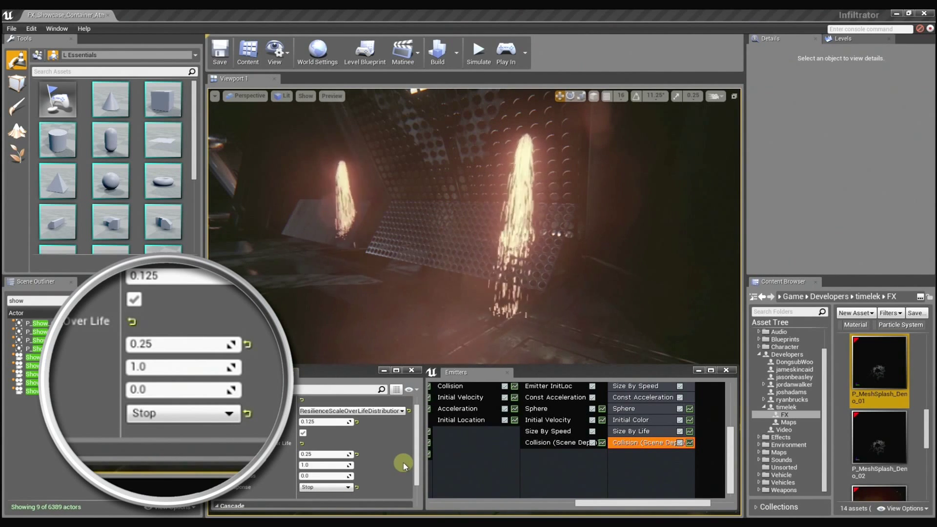
{"action": "left_click", "coordinate": [345, 488]}
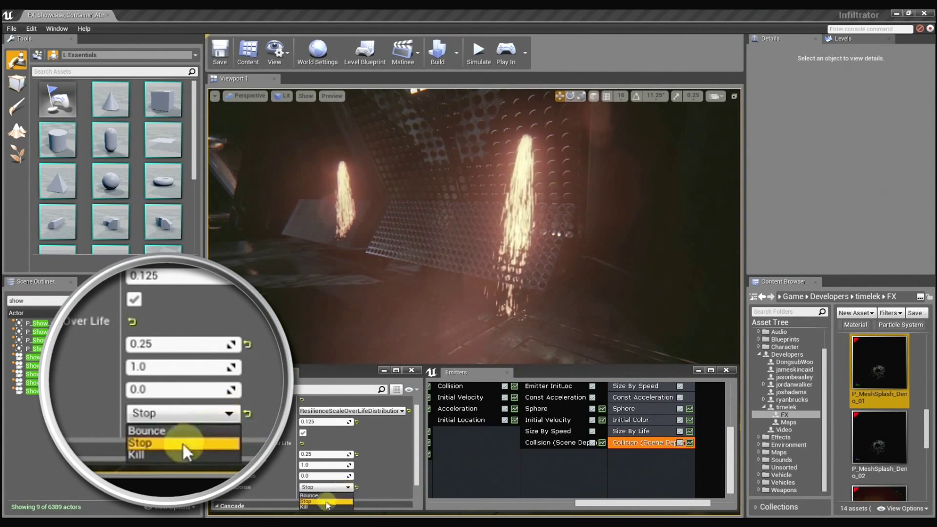
{"action": "left_click", "coordinate": [325, 506]}
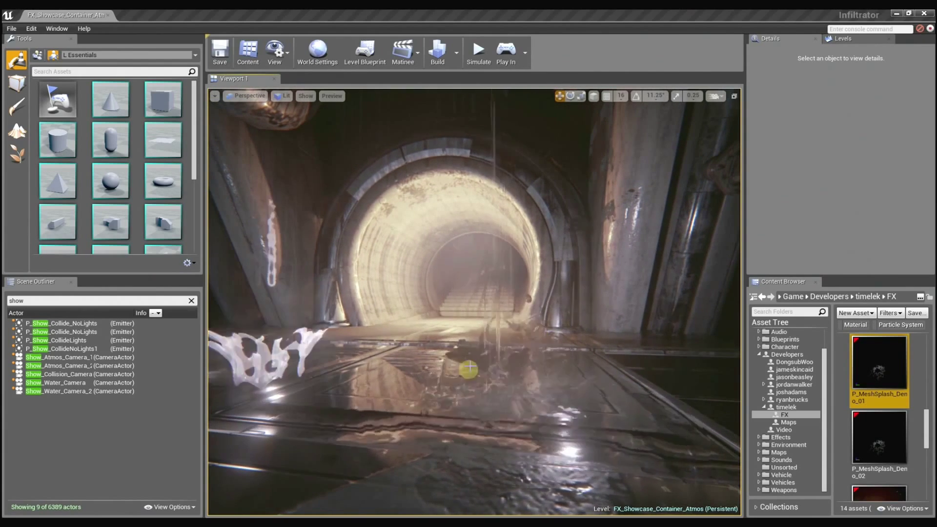
{"action": "mouse_move", "coordinate": [555, 358]}
{"action": "right_mouse_down"}
{"action": "mouse_move", "coordinate": [576, 335]}
{"action": "mouse_move", "coordinate": [575, 315]}
{"action": "mouse_move", "coordinate": [579, 341]}
{"action": "right_mouse_up"}
{"action": "key", "text": "alt+2"}
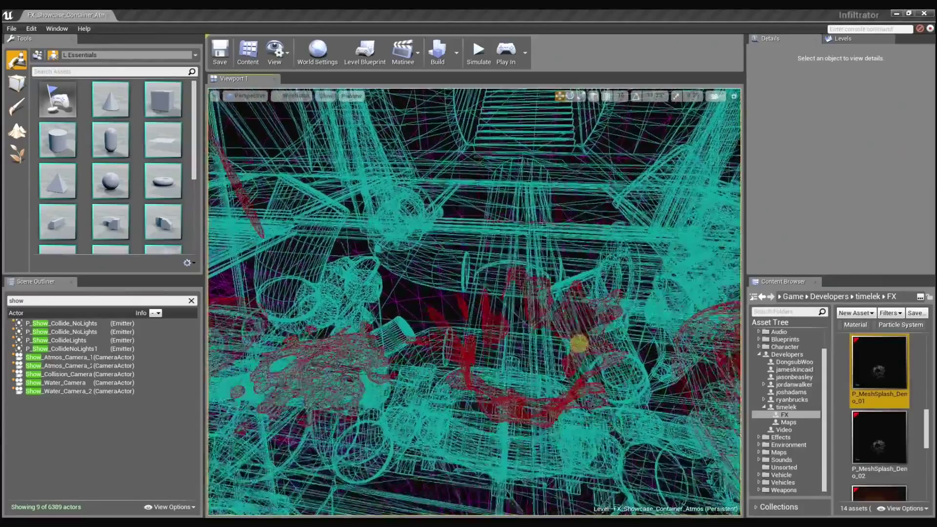
{"action": "right_click_drag", "start_coordinate": [580, 341], "coordinate": [554, 315]}
{"action": "key", "text": "alt+4"}
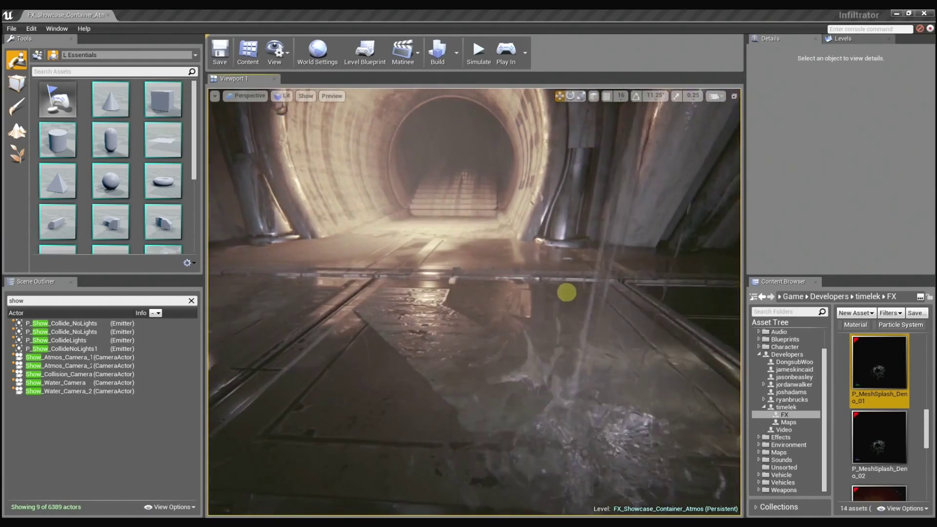
{"action": "right_click_drag", "start_coordinate": [516, 292], "coordinate": [497, 238]}
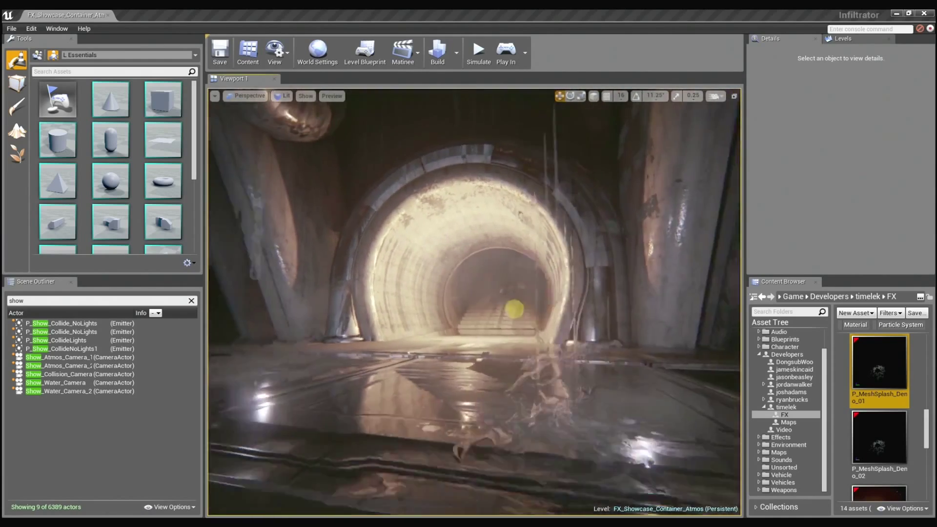
{"action": "right_click_drag", "start_coordinate": [513, 312], "coordinate": [517, 294]}
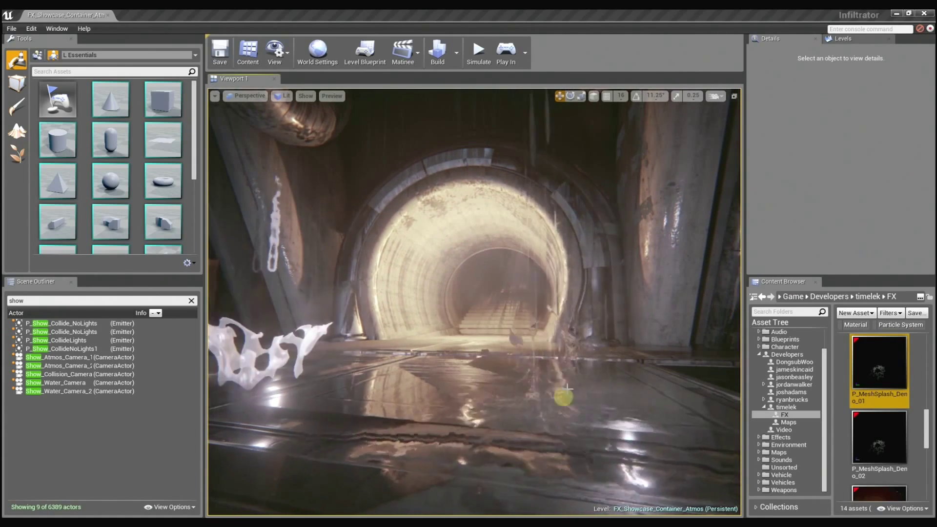
{"action": "right_click_drag", "start_coordinate": [583, 344], "coordinate": [592, 360]}
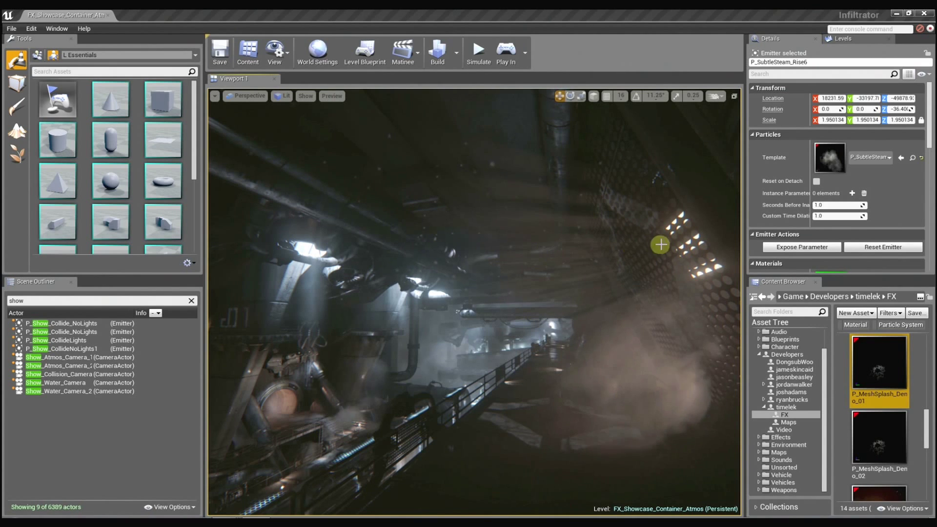
- Orbit the camera upward toward the ceiling above the steam
{"action": "mouse_move", "coordinate": [424, 248]}
{"action": "right_mouse_down"}
{"action": "mouse_move", "coordinate": [538, 316]}
{"action": "mouse_move", "coordinate": [540, 286]}
{"action": "mouse_move", "coordinate": [544, 349]}
{"action": "mouse_move", "coordinate": [541, 321]}
{"action": "mouse_move", "coordinate": [539, 339]}
{"action": "mouse_move", "coordinate": [548, 330]}
{"action": "mouse_move", "coordinate": [554, 349]}
{"action": "mouse_move", "coordinate": [541, 318]}
{"action": "mouse_move", "coordinate": [517, 326]}
{"action": "right_mouse_up"}
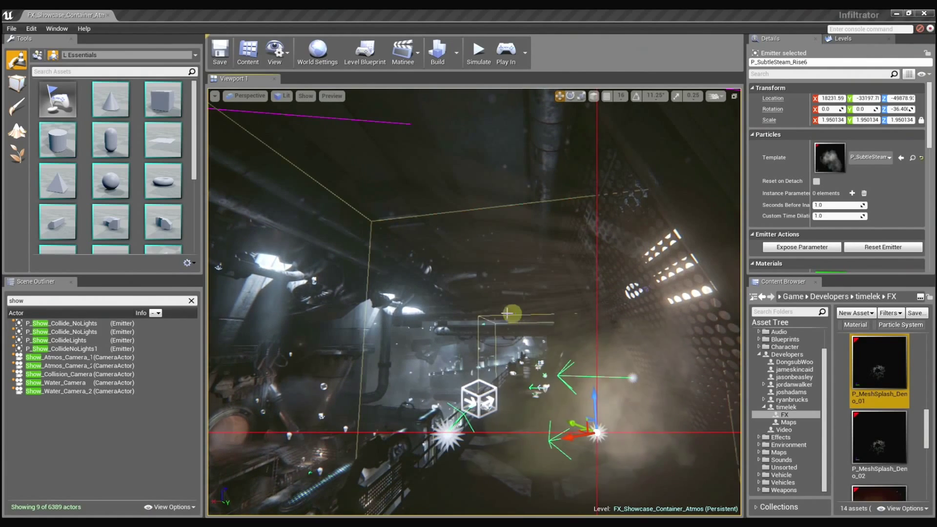
- Select the vector field volume around the steam and orbit around it
{"action": "left_click", "coordinate": [479, 396]}
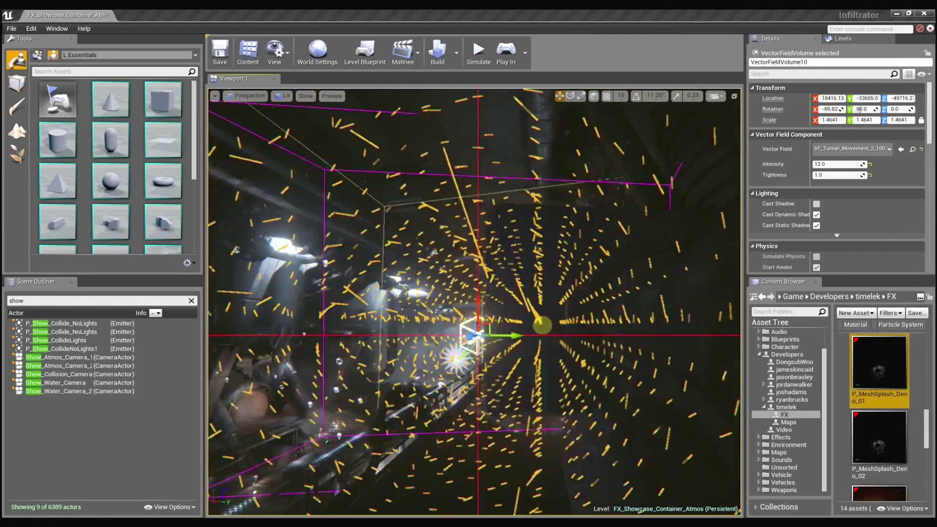
{"action": "mouse_move", "coordinate": [473, 301]}
{"action": "right_mouse_down"}
{"action": "mouse_move", "coordinate": [521, 325]}
{"action": "mouse_move", "coordinate": [556, 291]}
{"action": "right_mouse_up"}
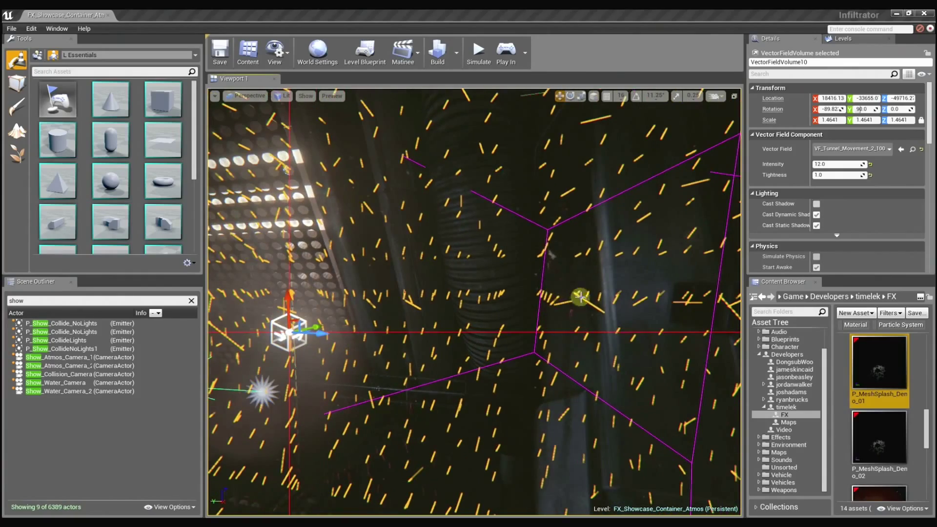
{"action": "mouse_move", "coordinate": [602, 315]}
{"action": "right_mouse_down"}
{"action": "mouse_move", "coordinate": [564, 329]}
{"action": "mouse_move", "coordinate": [468, 325]}
{"action": "right_mouse_up"}
- Move the P_SubtleSteam_Rise6 emitter left along the catwalk, checking it in Game View
{"action": "key", "text": "g"}
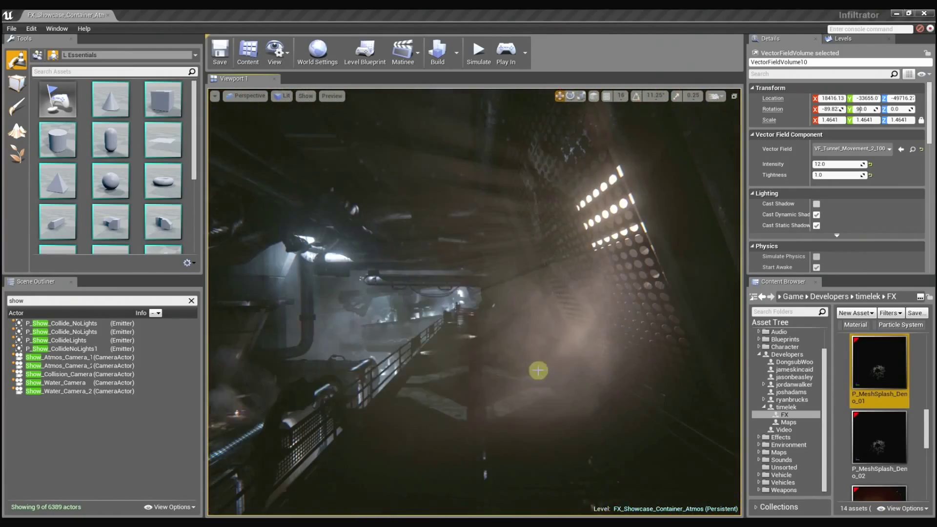
{"action": "left_click", "coordinate": [506, 356]}
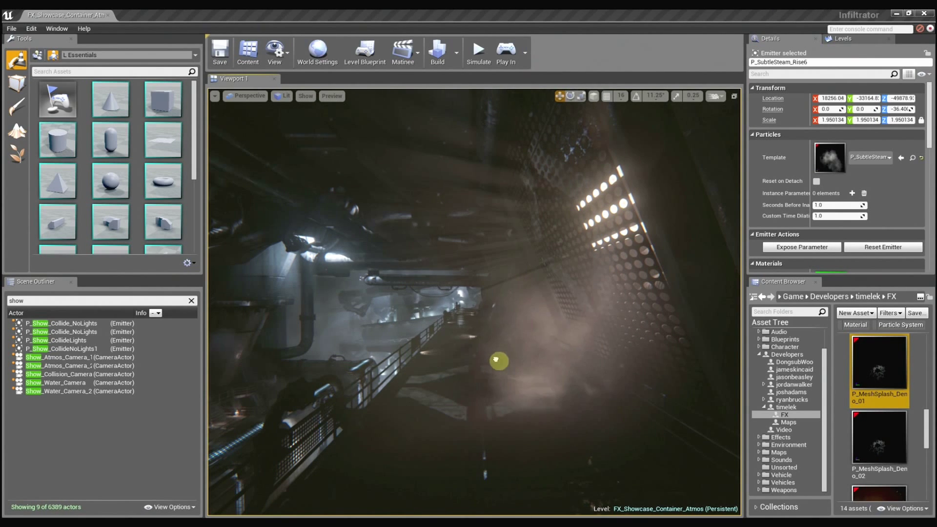
{"action": "key", "text": "g"}
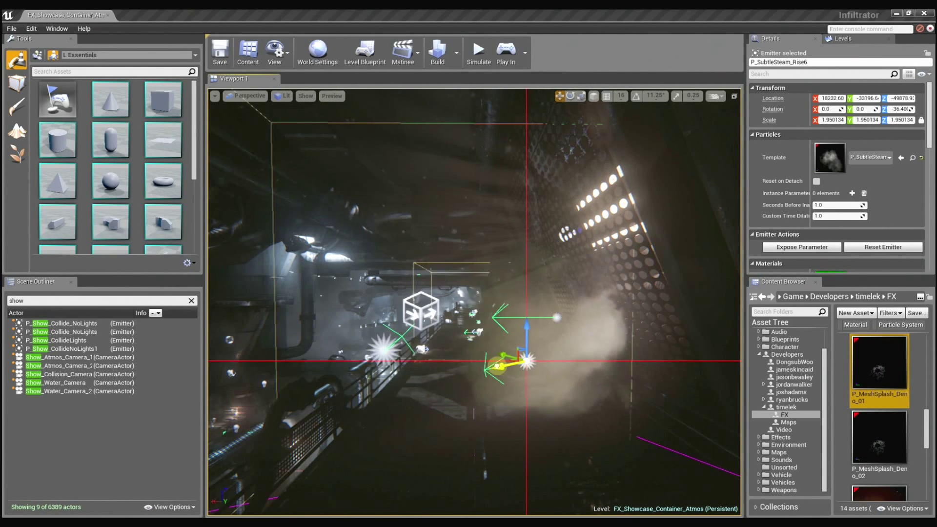
{"action": "left_click_drag", "start_coordinate": [496, 365], "coordinate": [504, 366]}
{"action": "key", "text": "g"}
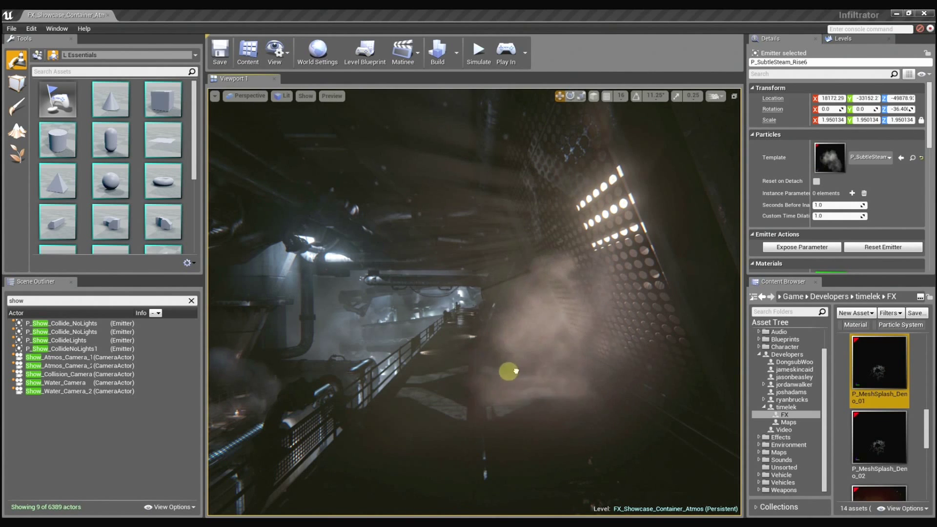
{"action": "left_click_drag", "start_coordinate": [536, 372], "coordinate": [508, 377]}
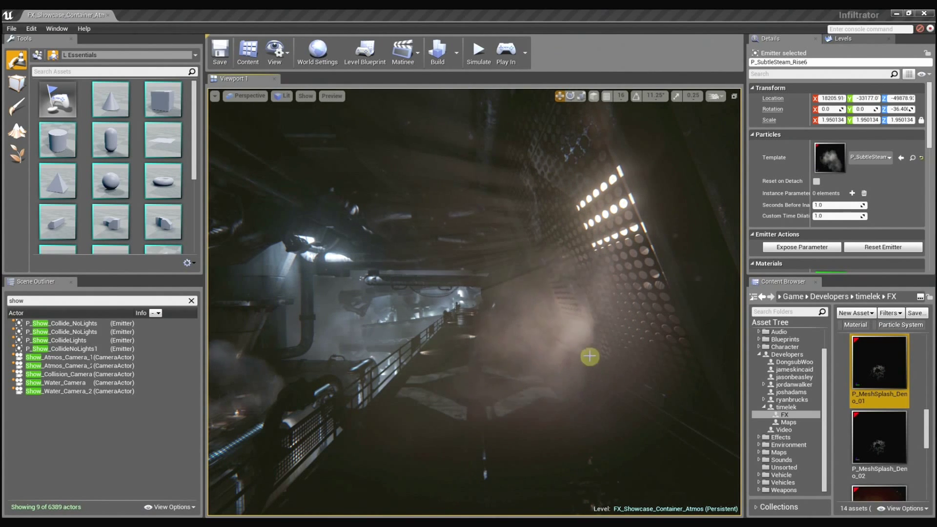
{"action": "right_click_drag", "start_coordinate": [589, 354], "coordinate": [611, 344]}
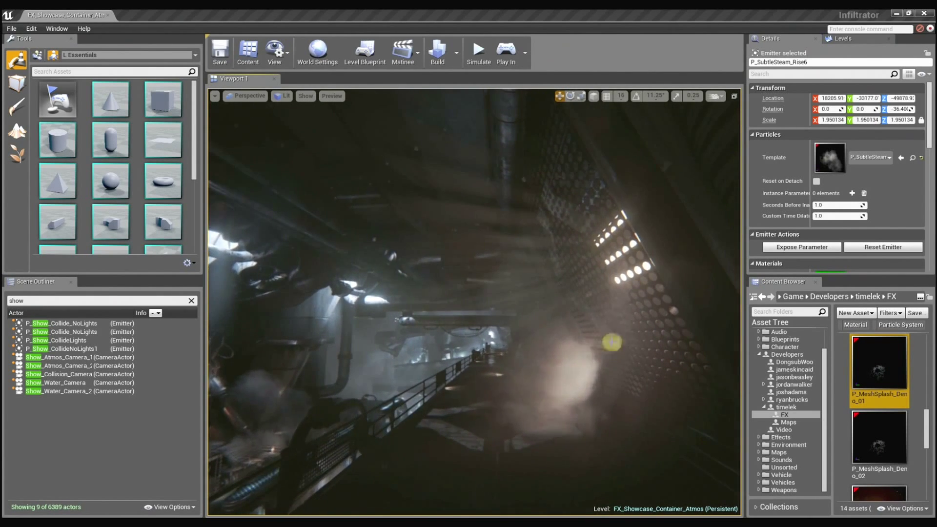